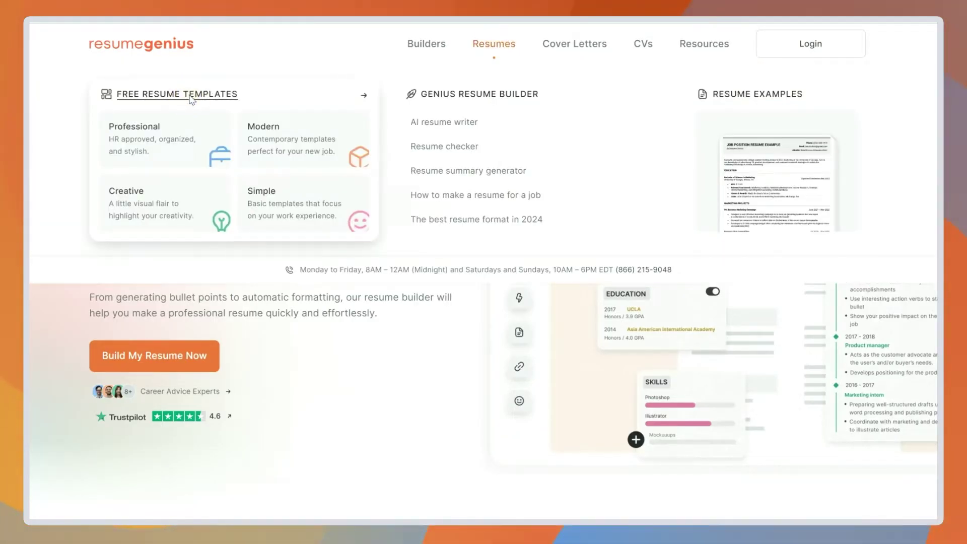
Step: Download the Clean modern template from Resume Genius's free resume templates
left_click(191, 98)
scroll(894, 237, "down", 10)
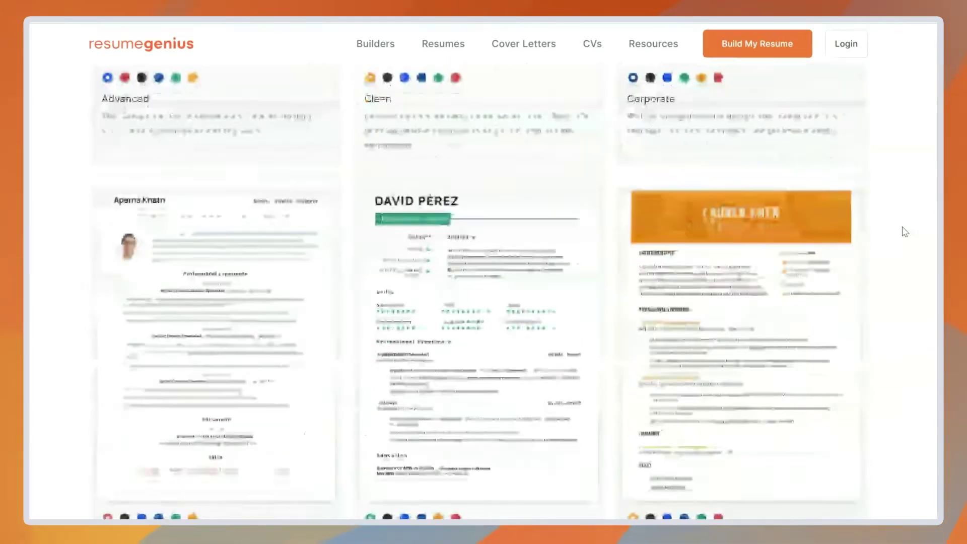
scroll(894, 238, "down", 8)
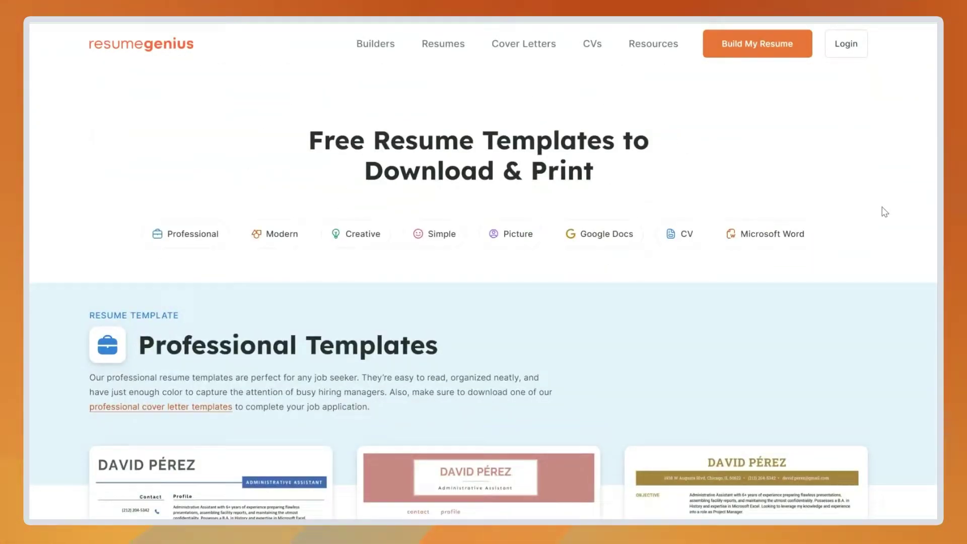
scroll(885, 212, "down", 8)
scroll(884, 211, "down", 8)
scroll(884, 212, "down", 4)
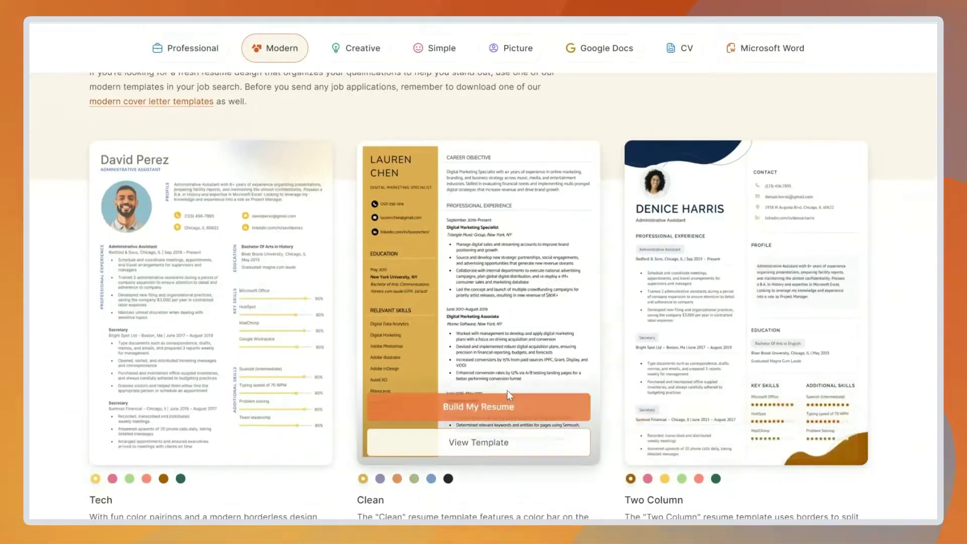
left_click(479, 442)
left_click(529, 310)
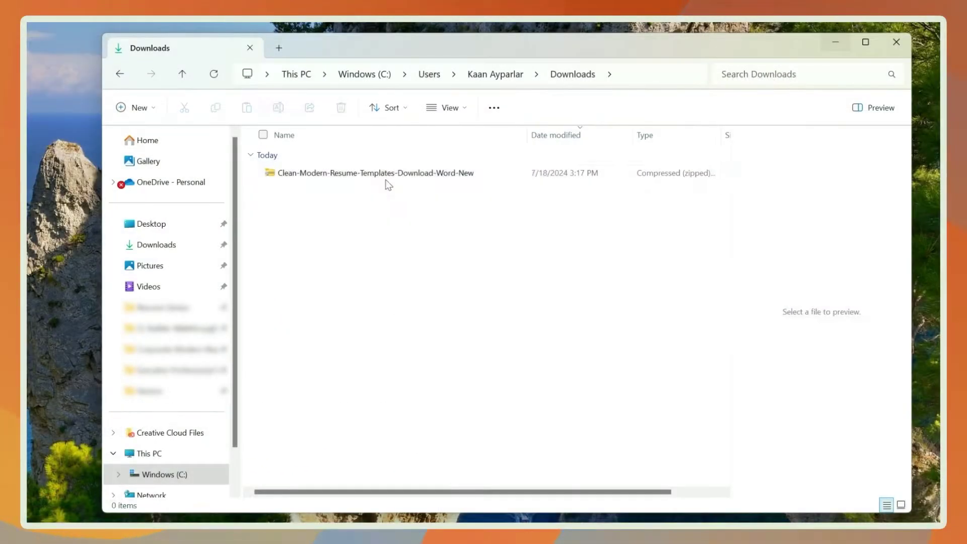
Step: Extract the downloaded template archive and open the extracted folder
right_click(386, 173)
left_click(441, 310)
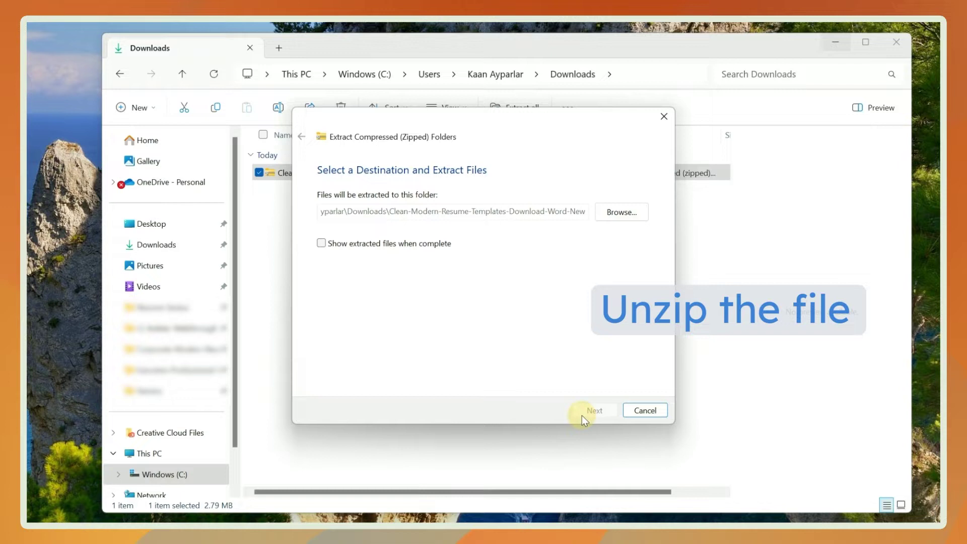
left_click(583, 398)
double_click(371, 191)
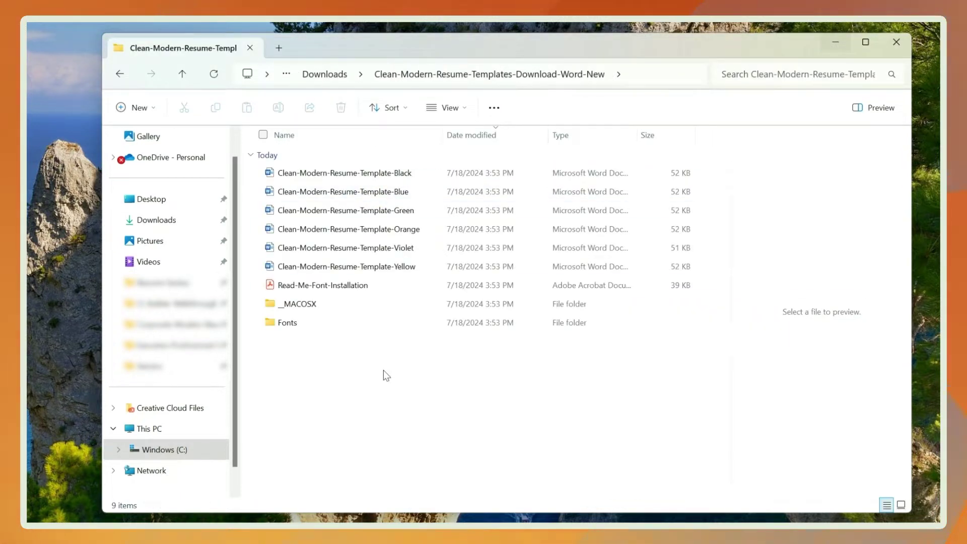
Step: Install the nine Catamaran fonts and open the yellow resume template in Word
double_click(287, 323)
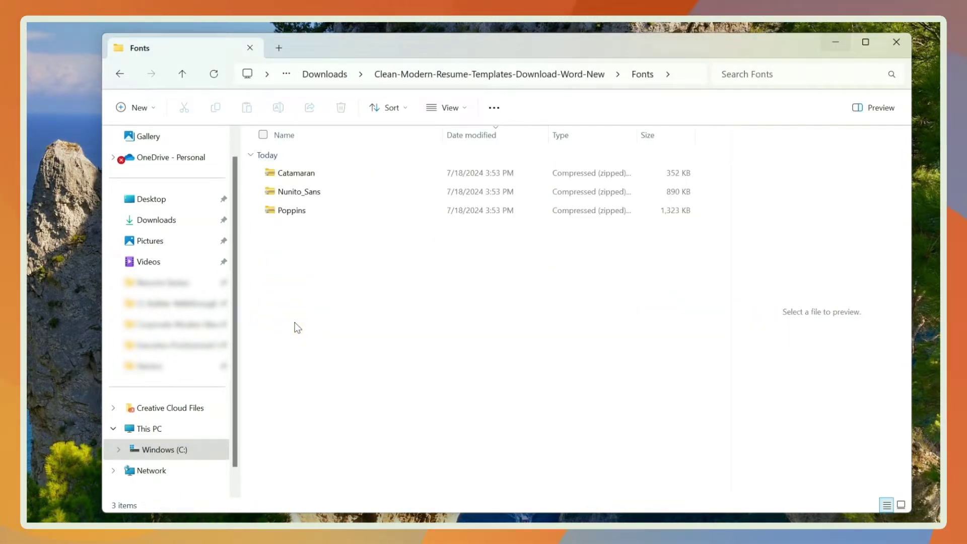
double_click(296, 174)
left_click_drag(333, 173, 333, 323)
right_click(333, 323)
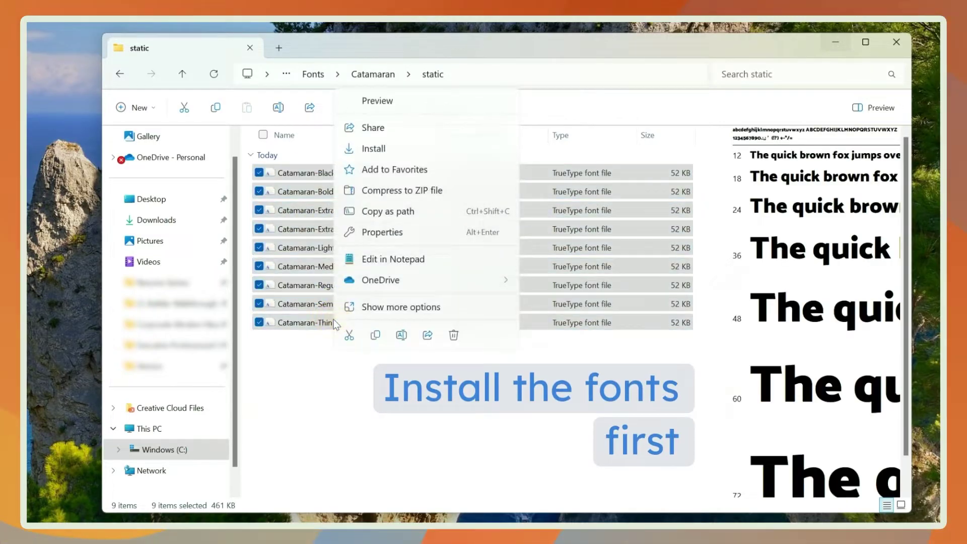
left_click(393, 151)
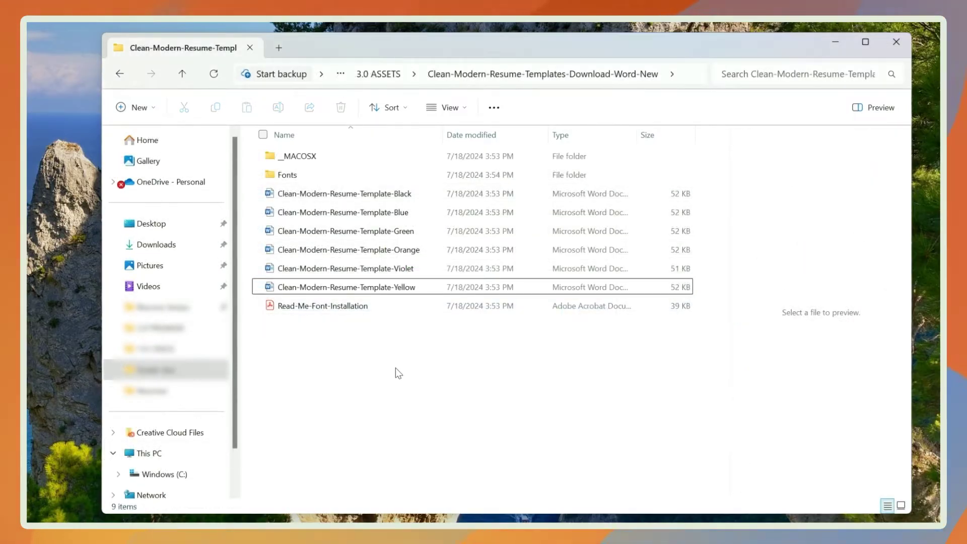
double_click(363, 287)
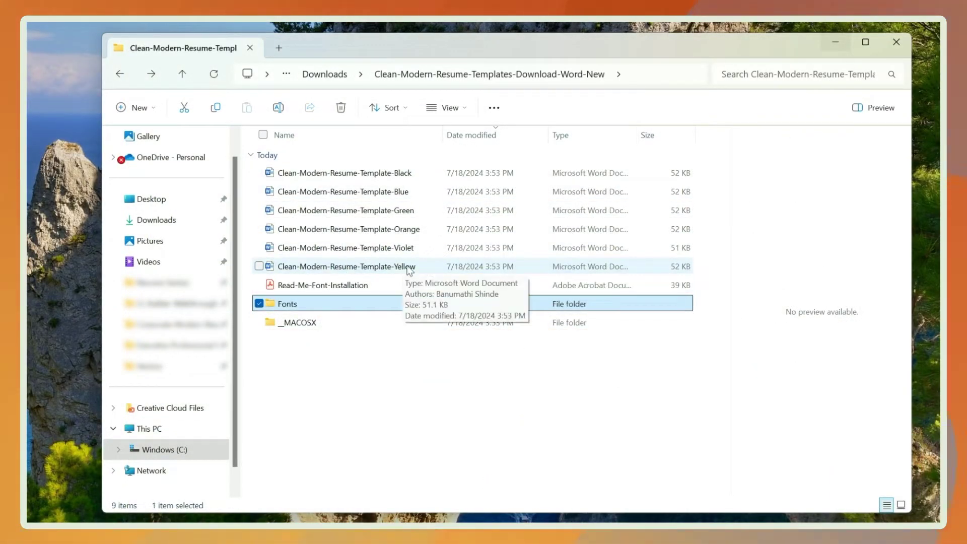
double_click(410, 267)
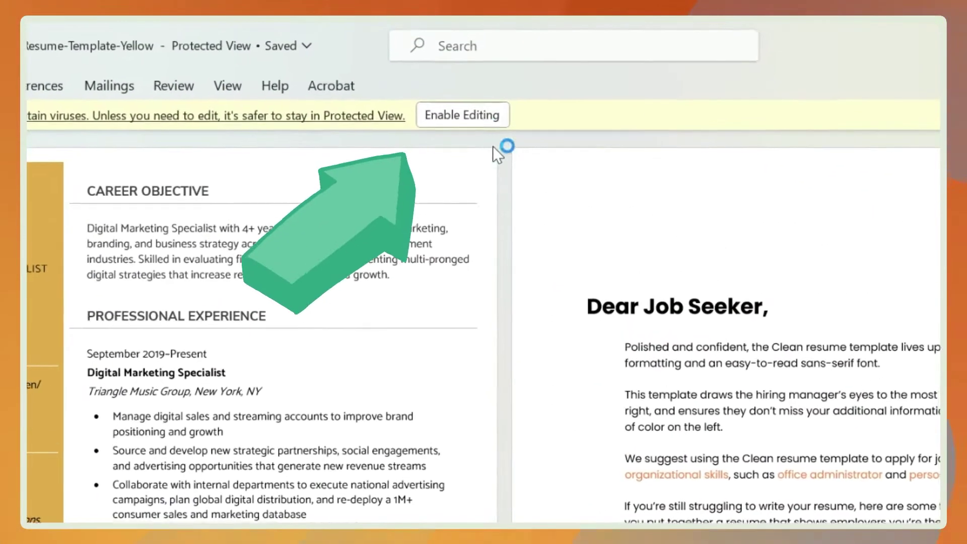
Step: Enable editing on the yellow resume and select the sample email address
left_click(456, 47)
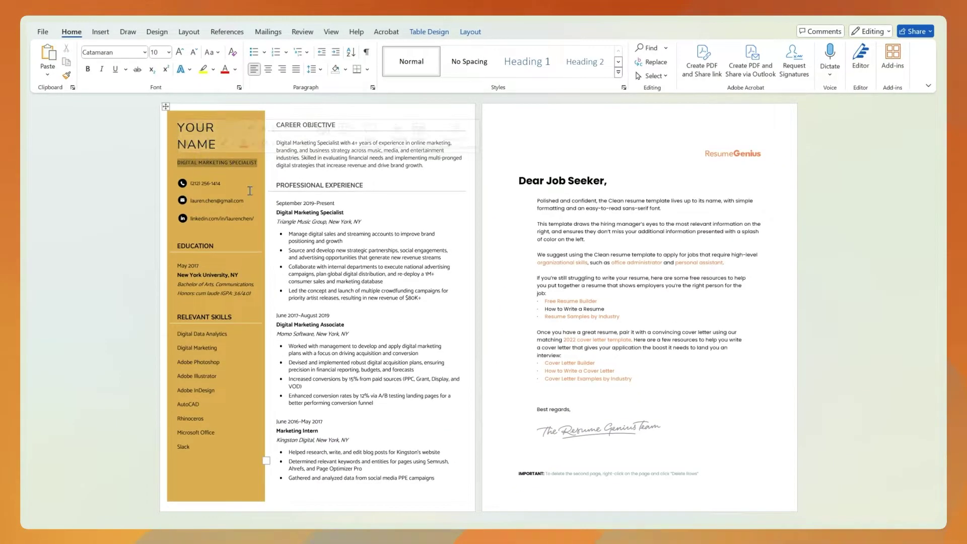
type("YOUR JOB TITLE")
triple_click(227, 200)
type("yo")
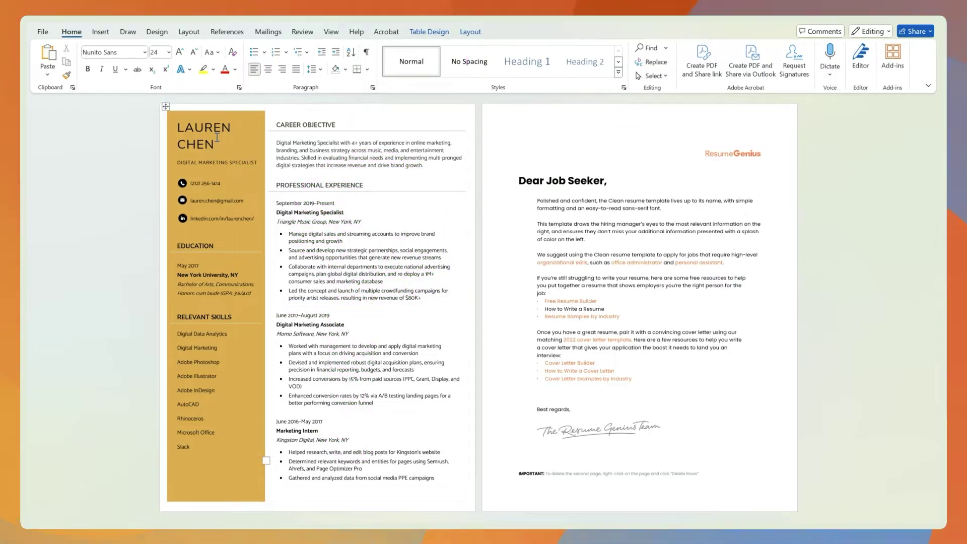
Step: Turn on View Gridlines from the Table Layout tab
left_click(217, 138)
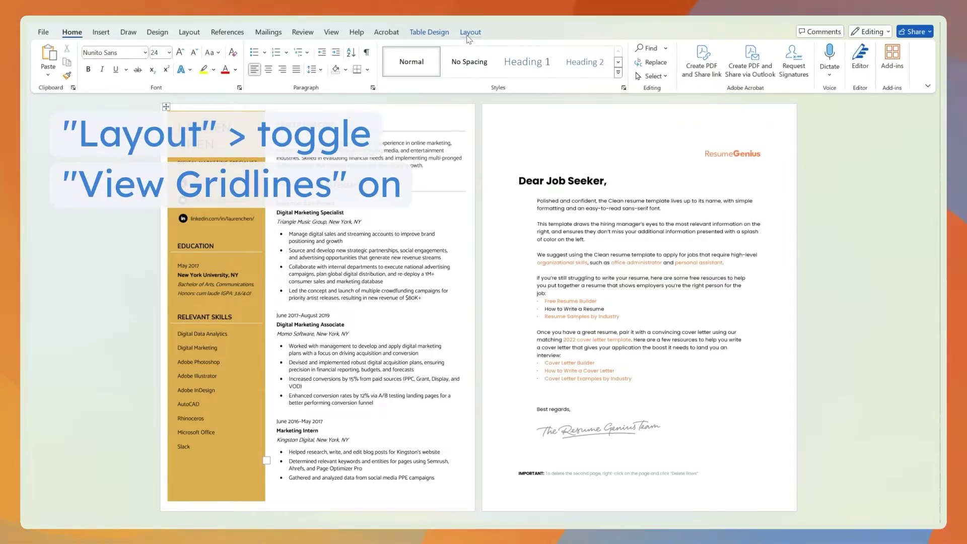
left_click(470, 33)
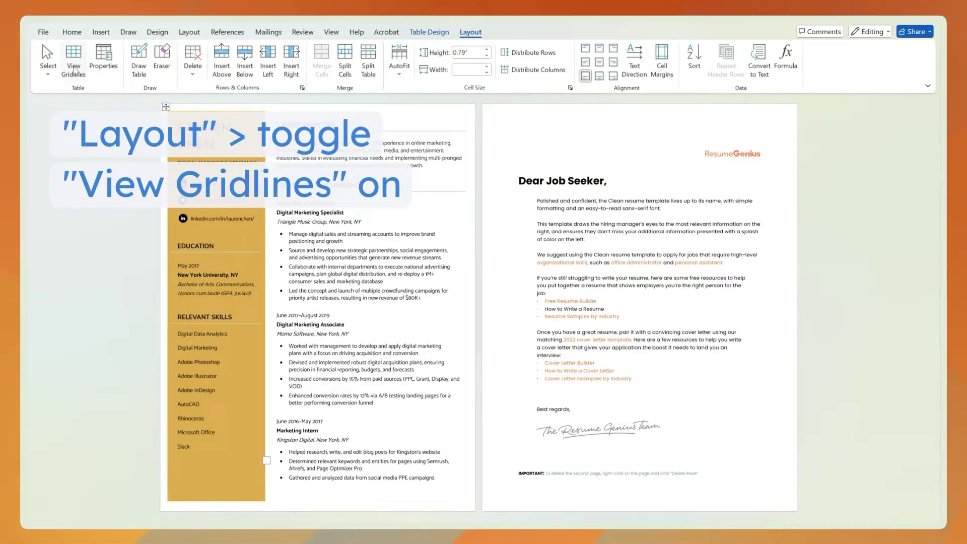
left_click(73, 61)
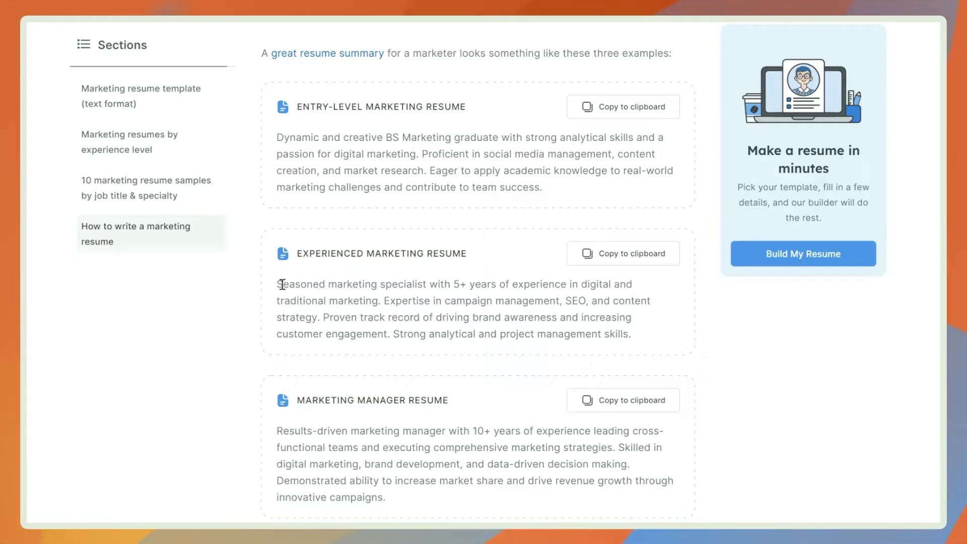
Step: Replace the career objective with the copied experienced-marketer summary as plain text
left_click_drag(277, 285, 635, 335)
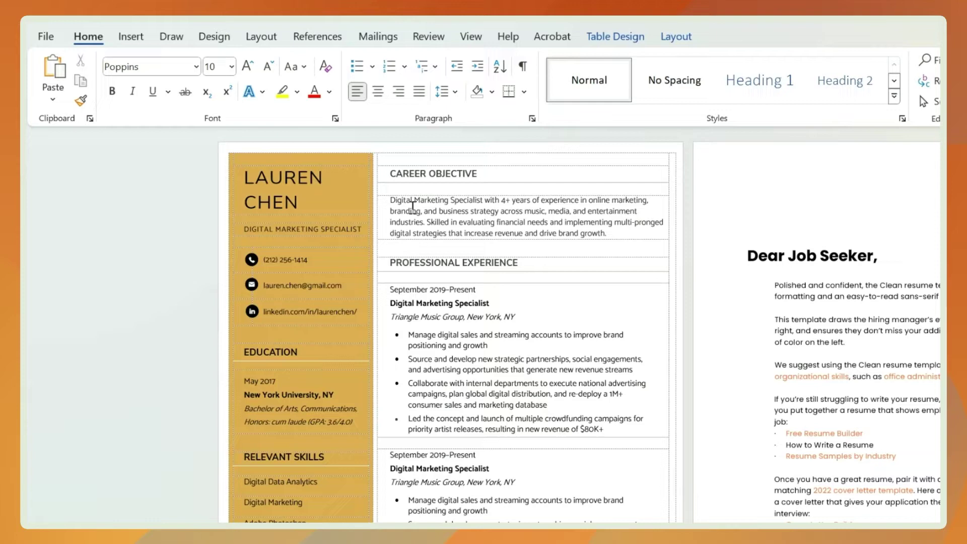
left_click_drag(390, 200, 664, 235)
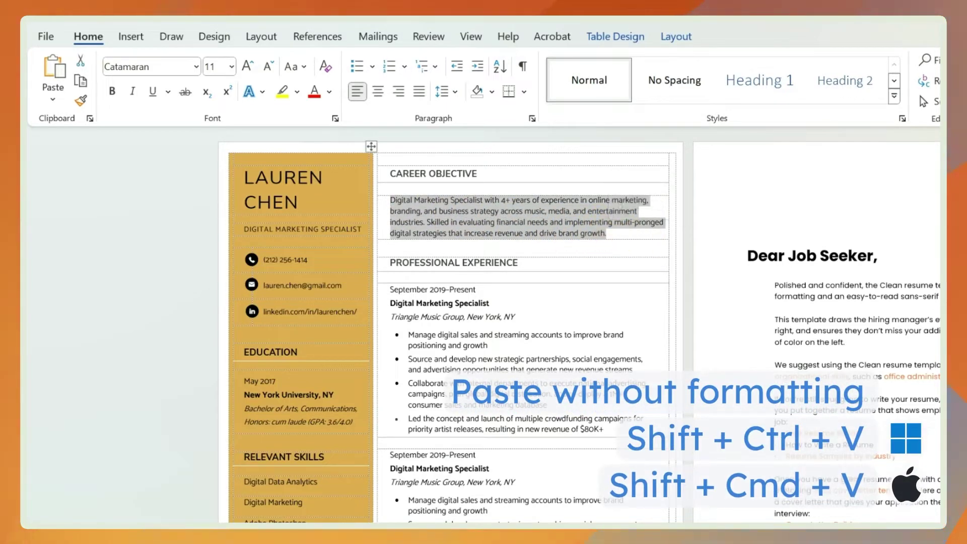
key("ctrl+shift+v")
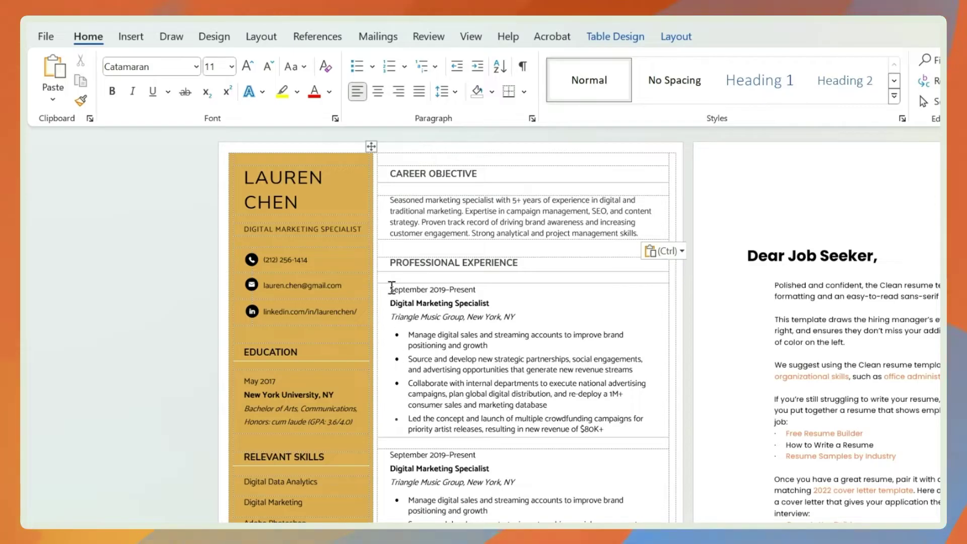
left_click_drag(391, 289, 613, 427)
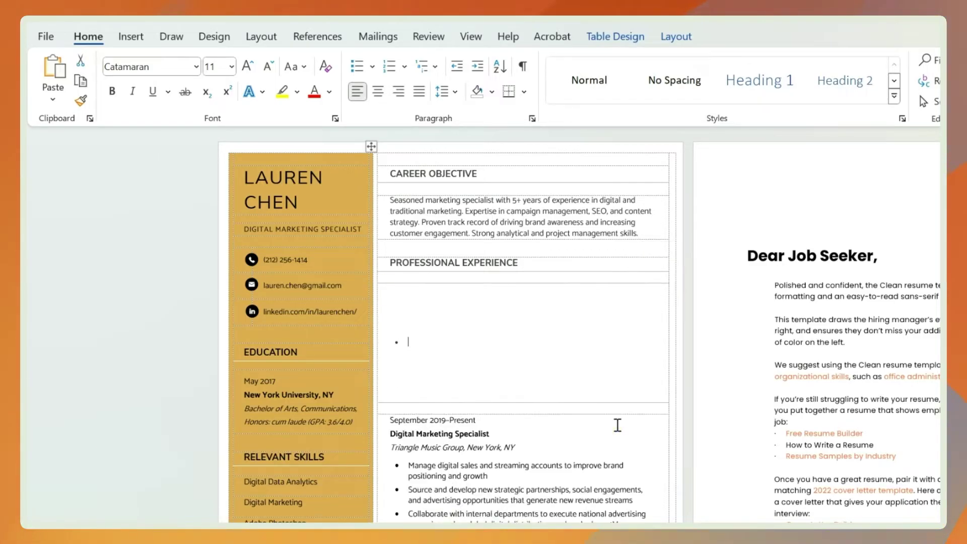
Step: Delete the selected experience block and insert an empty row above the September 2019 job
key("Delete")
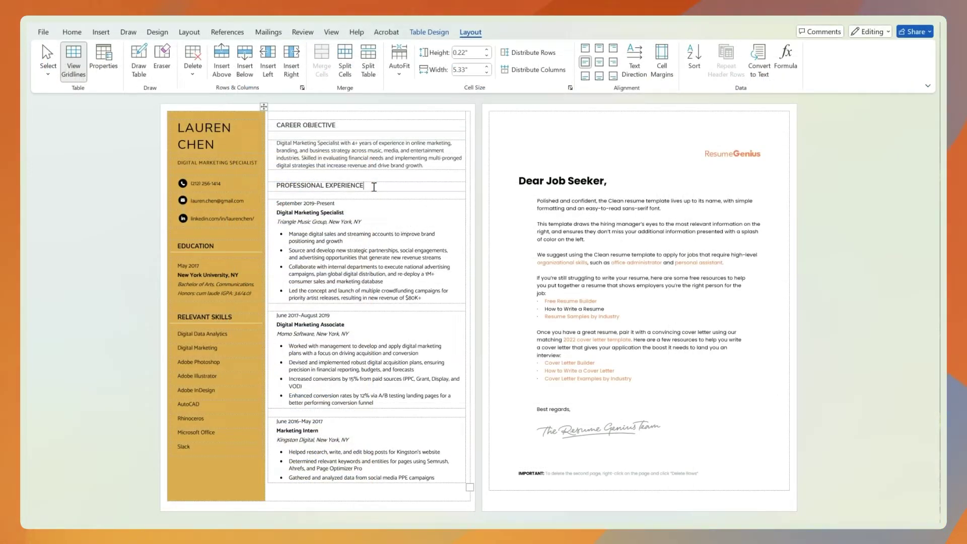
left_click(374, 187)
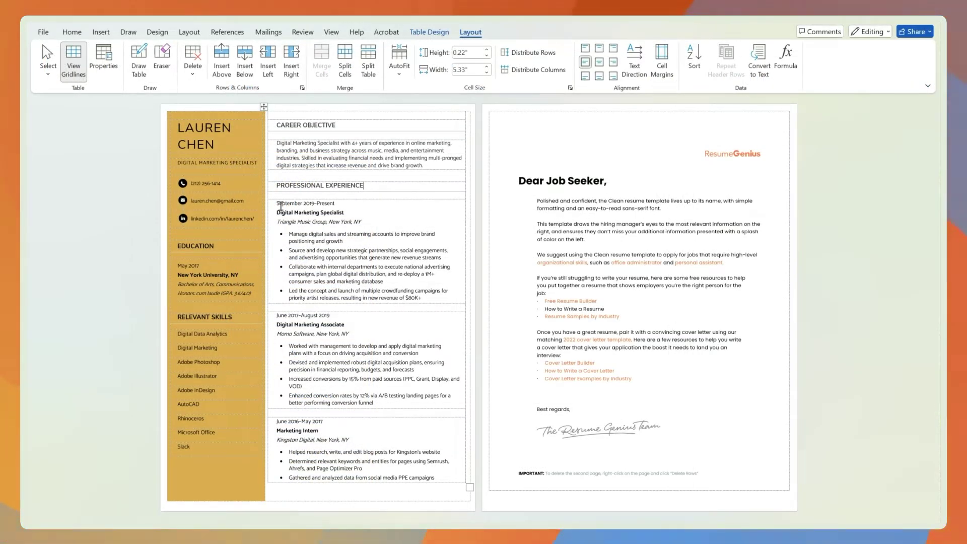
left_click_drag(279, 200, 394, 261)
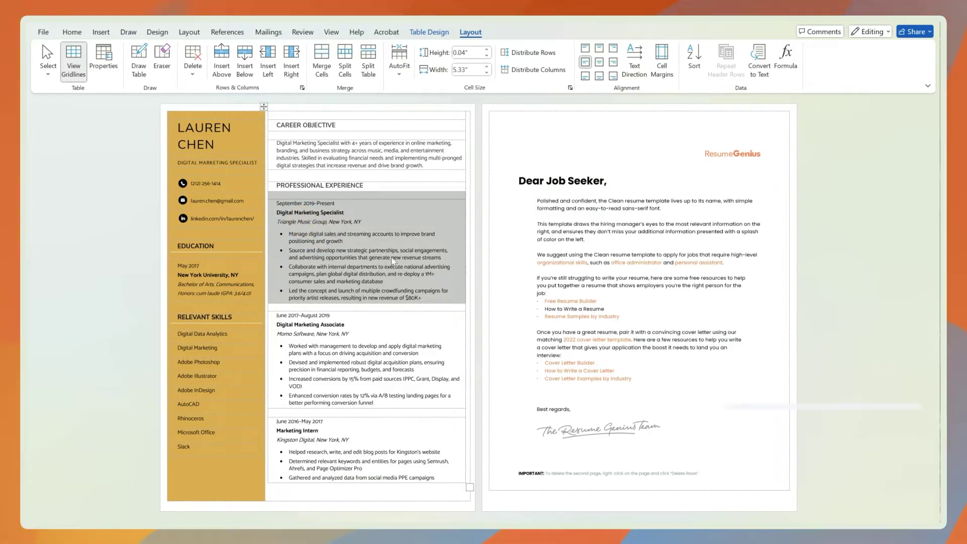
right_click(394, 261)
mouse_move(451, 365)
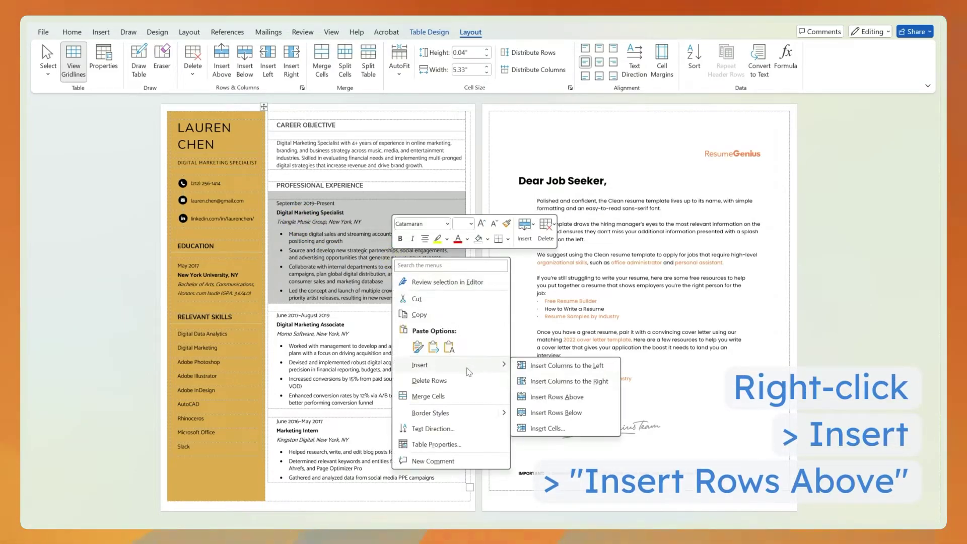
left_click(560, 398)
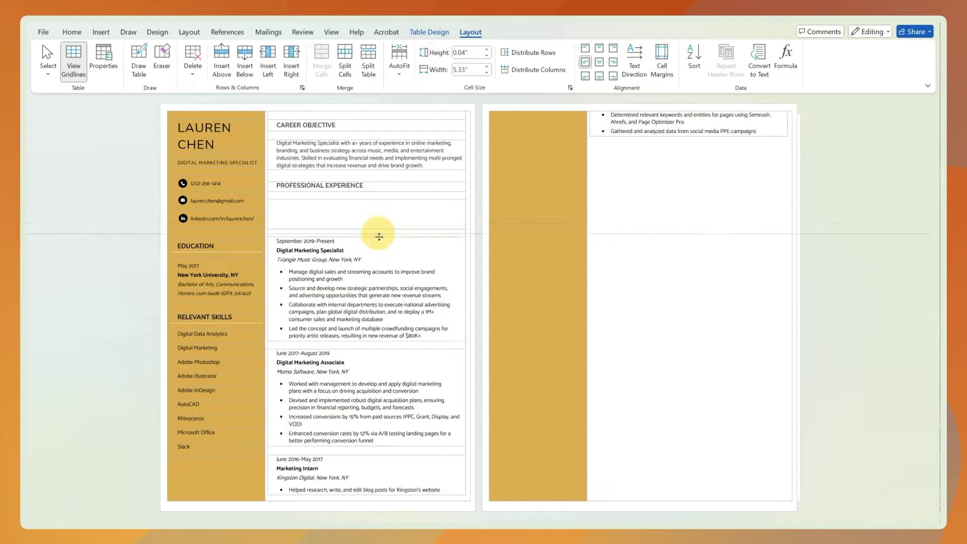
Step: Copy the September 2019 Digital Marketing Specialist block into the new row
left_click_drag(277, 292, 450, 389)
key("ctrl+c")
left_click(341, 232)
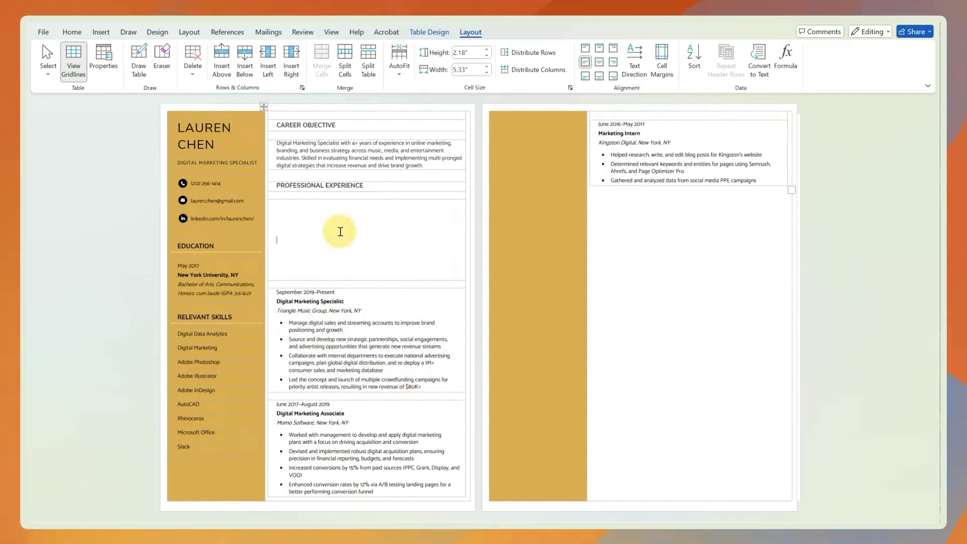
key("ctrl+v")
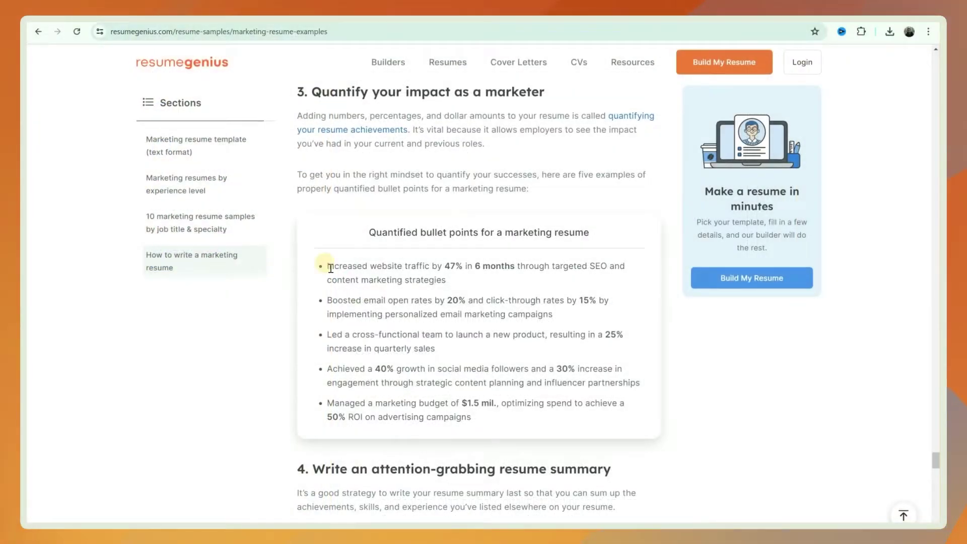
Step: Replace the first job's bullets with the five copied quantified marketing bullets
left_click_drag(328, 266, 480, 417)
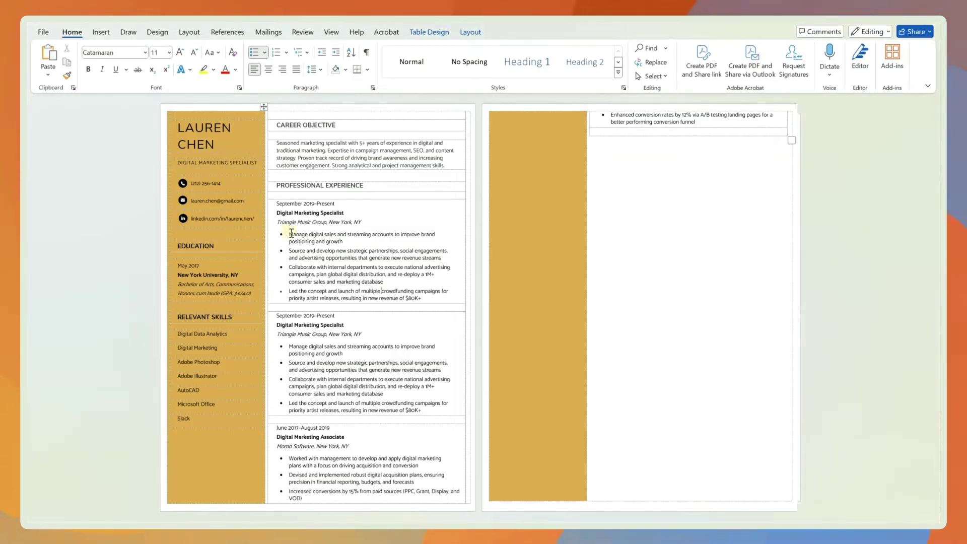
left_click_drag(290, 234, 422, 298)
key("ctrl+v")
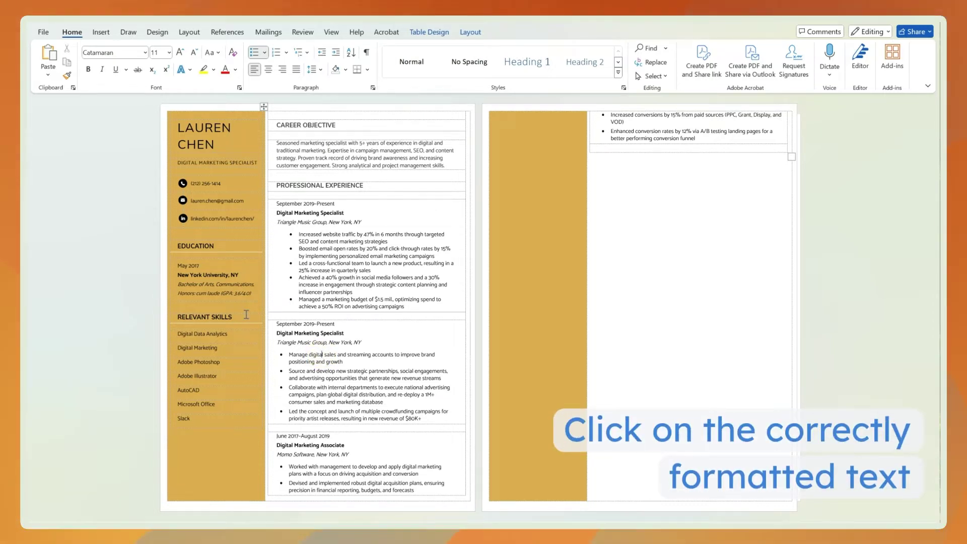
Step: Format Painter the original bullet style onto the new bullets
left_click(204, 317)
left_click(67, 78)
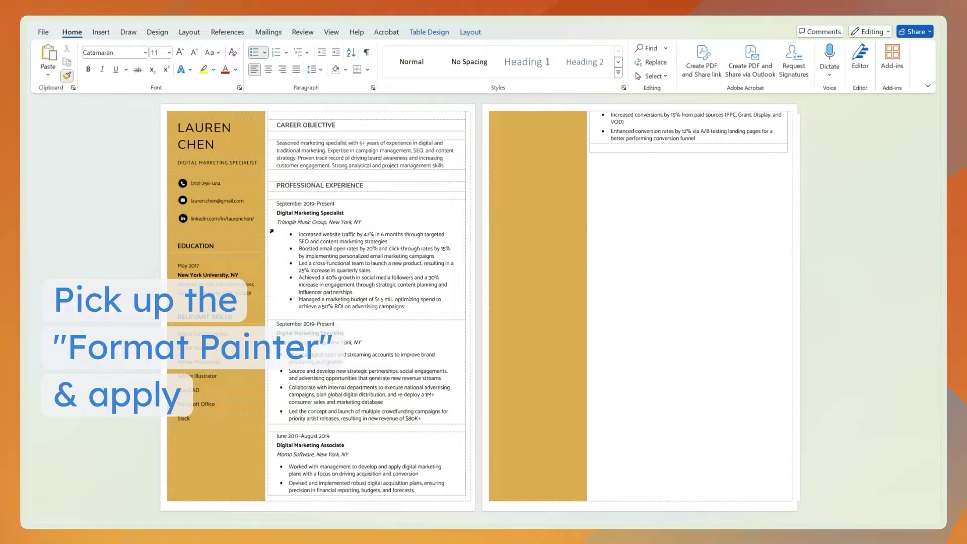
left_click(272, 231)
left_click(67, 78)
left_click(325, 257)
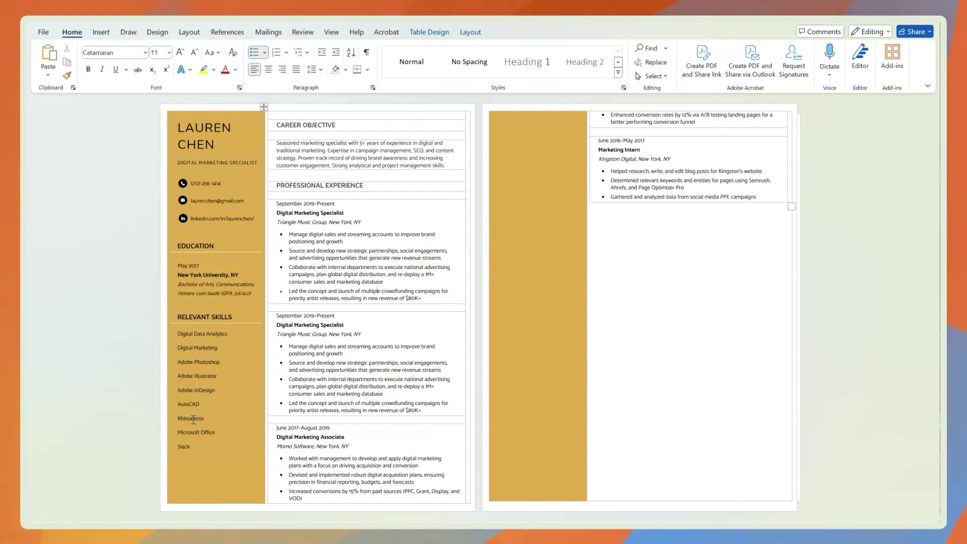
Step: Delete the Rhinoceros skill row and adjust the sidebar and main column widths
right_click(193, 418)
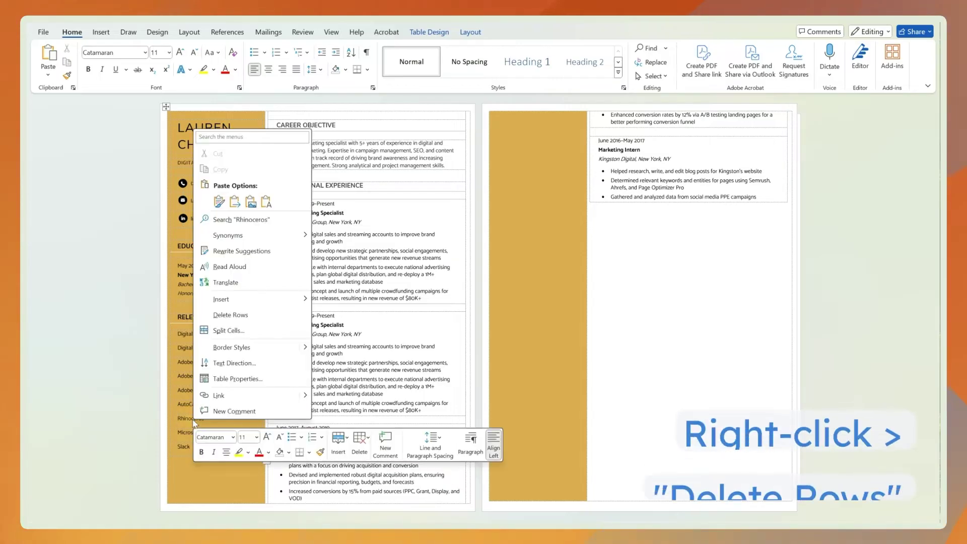
left_click(231, 315)
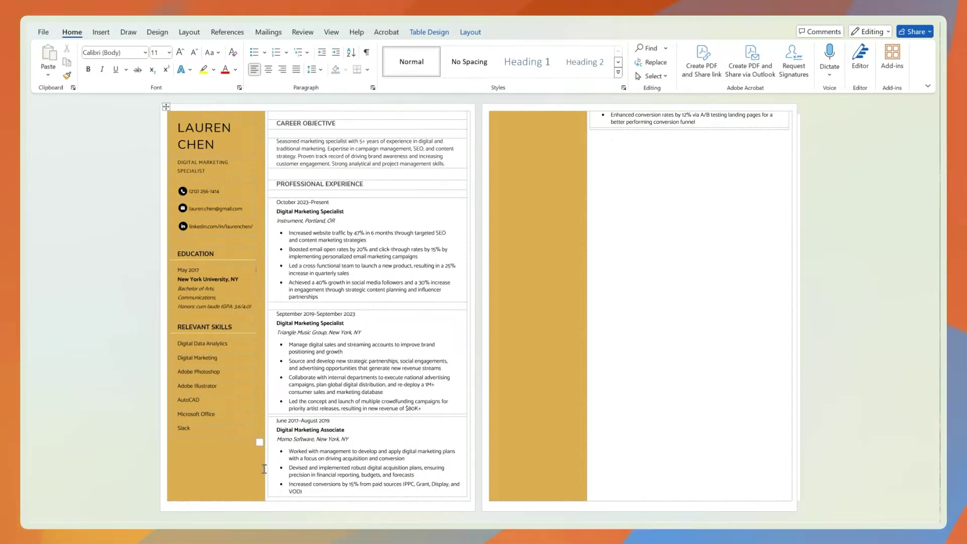
left_click_drag(264, 469, 258, 468)
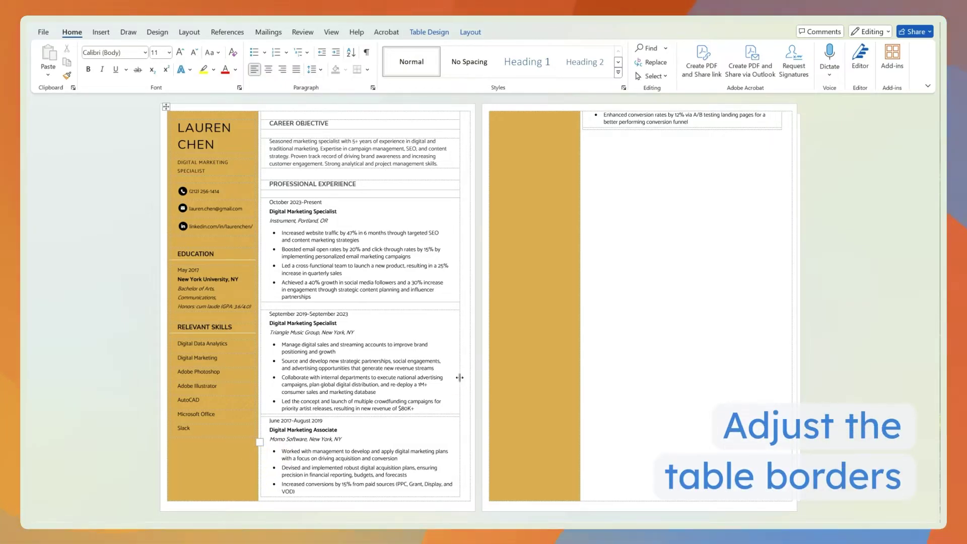
left_click_drag(458, 377, 471, 383)
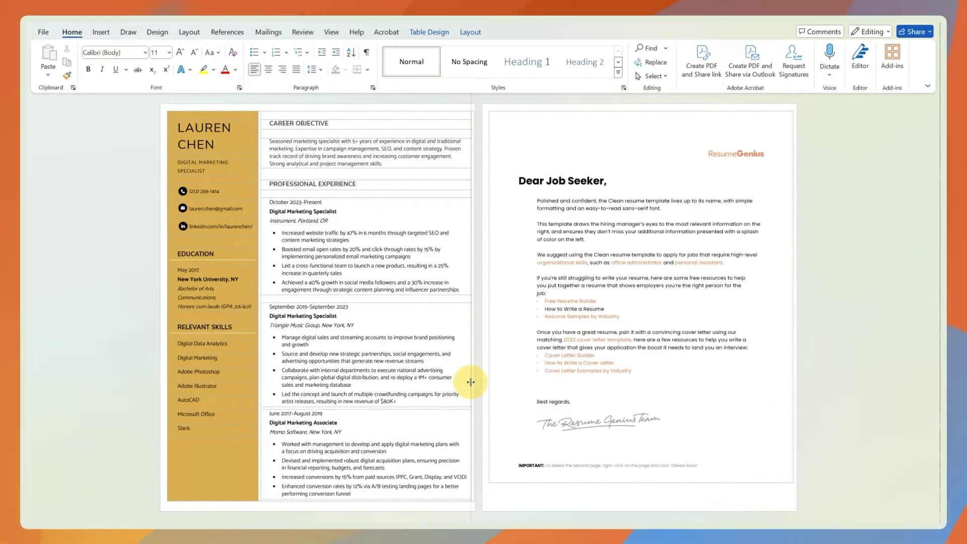
Step: Delete and restore the social media growth bullet, then narrow the main column
left_click_drag(461, 291, 281, 281)
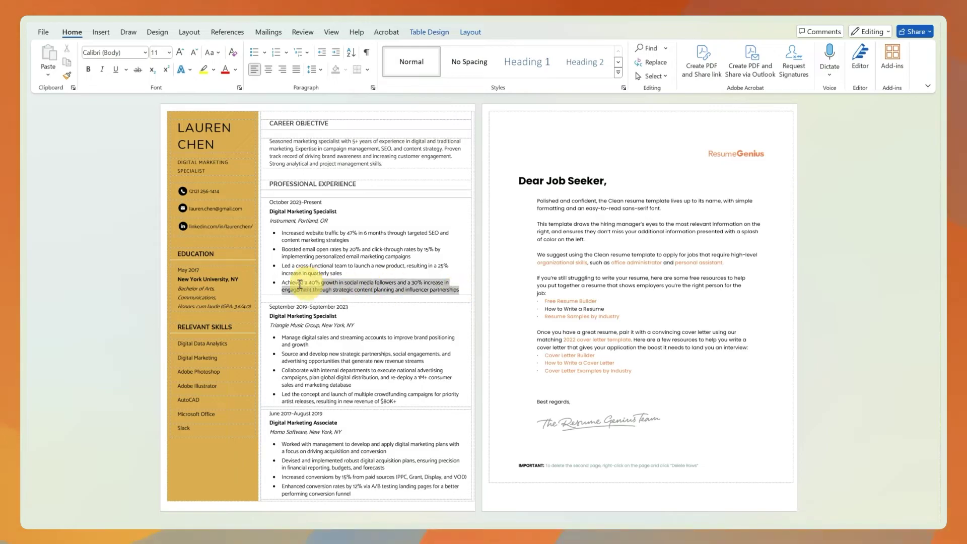
key("Delete")
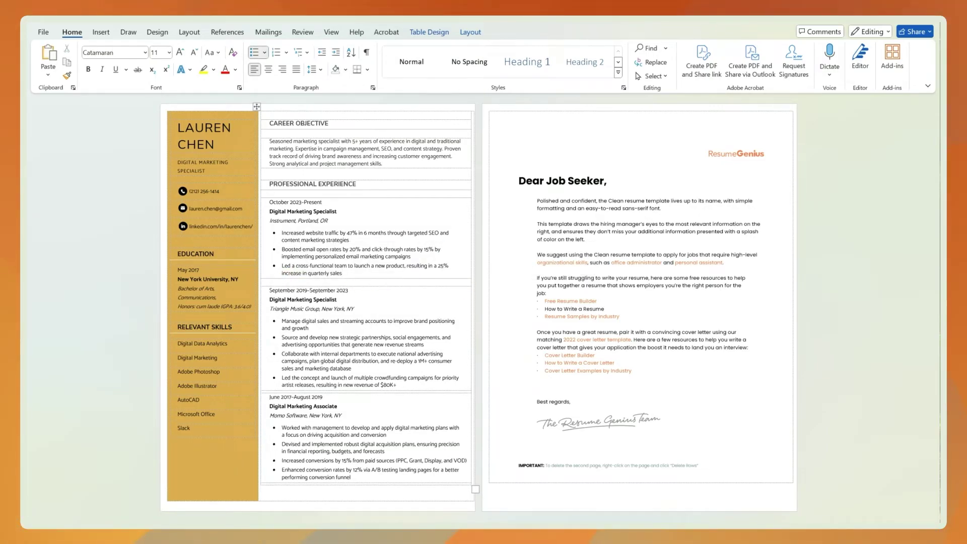
key("ctrl+z")
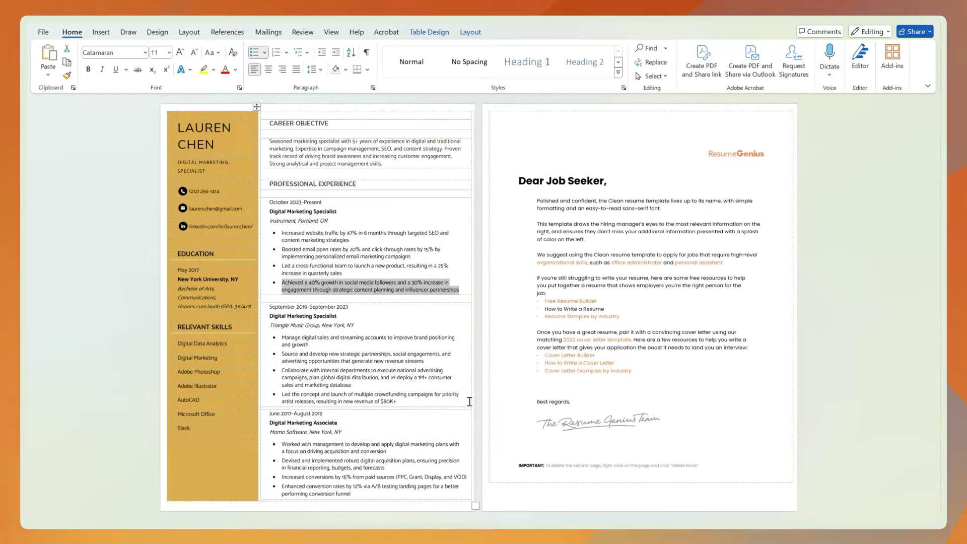
left_click_drag(471, 402, 466, 401)
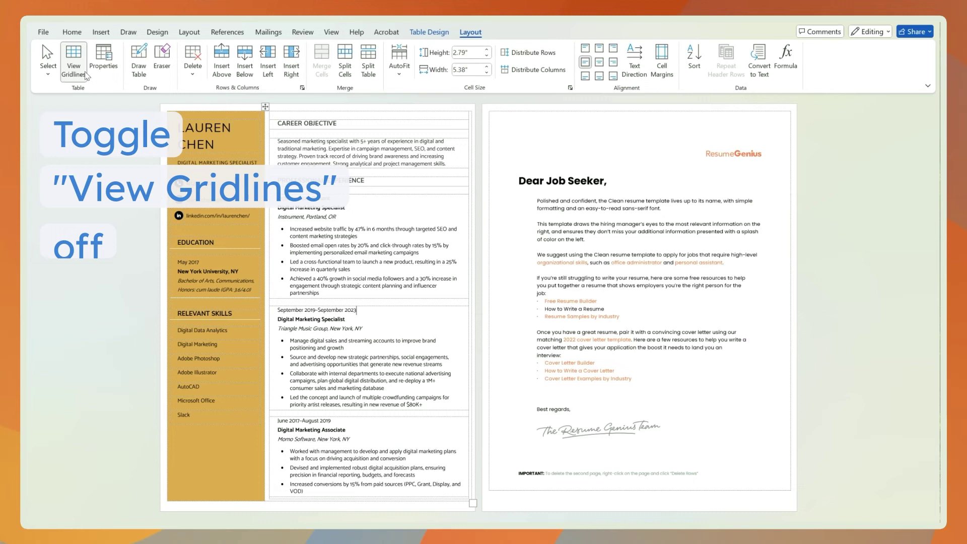
Step: Turn off View Gridlines on the Table Layout tab
left_click(74, 60)
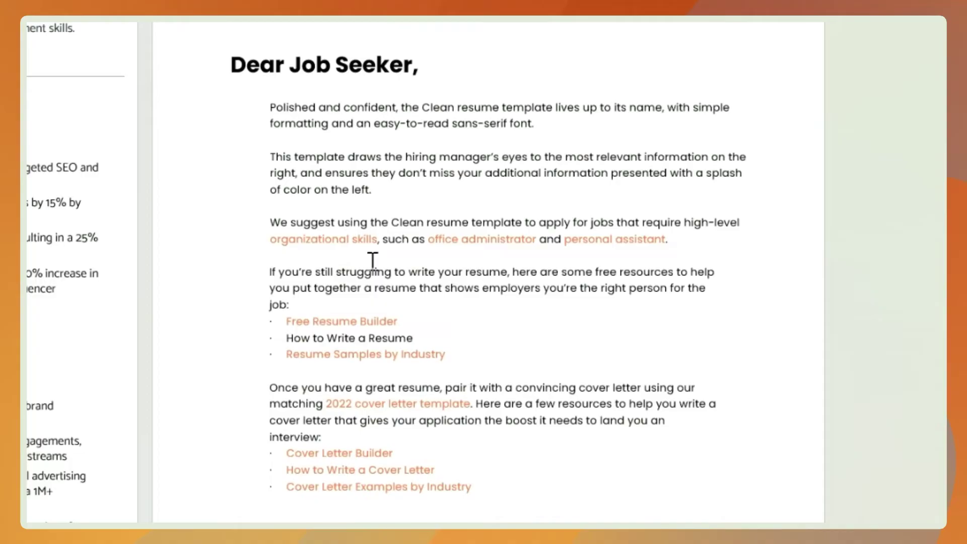
Step: Open the Resume Samples by Industry link
left_click(373, 356, "ctrl")
scroll(687, 349, "down", 5)
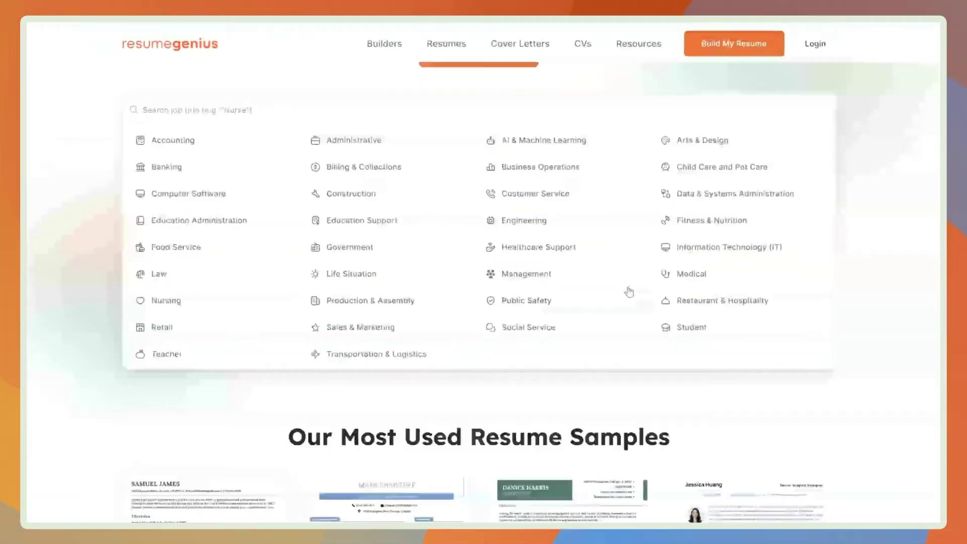
scroll(877, 288, "down", 5)
scroll(877, 287, "down", 3)
scroll(878, 284, "down", 3)
scroll(879, 283, "down", 5)
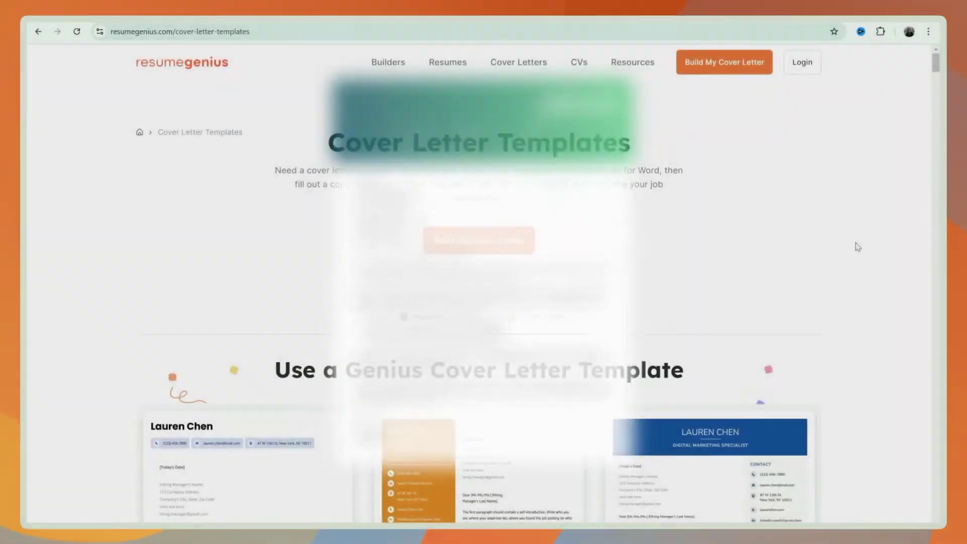
scroll(858, 247, "down", 5)
scroll(858, 248, "down", 5)
scroll(858, 247, "up", 8)
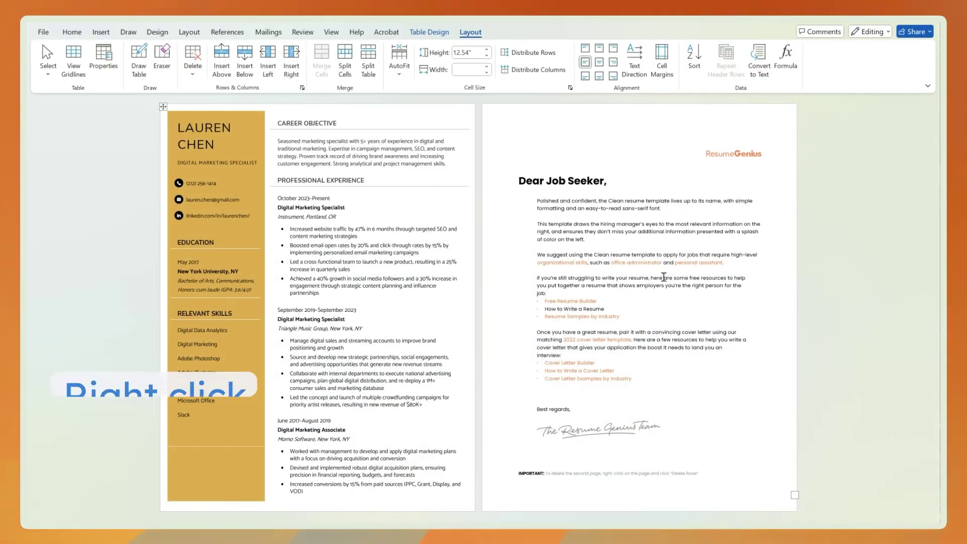
Step: Delete the table rows of the second cover-letter page
right_click(665, 252)
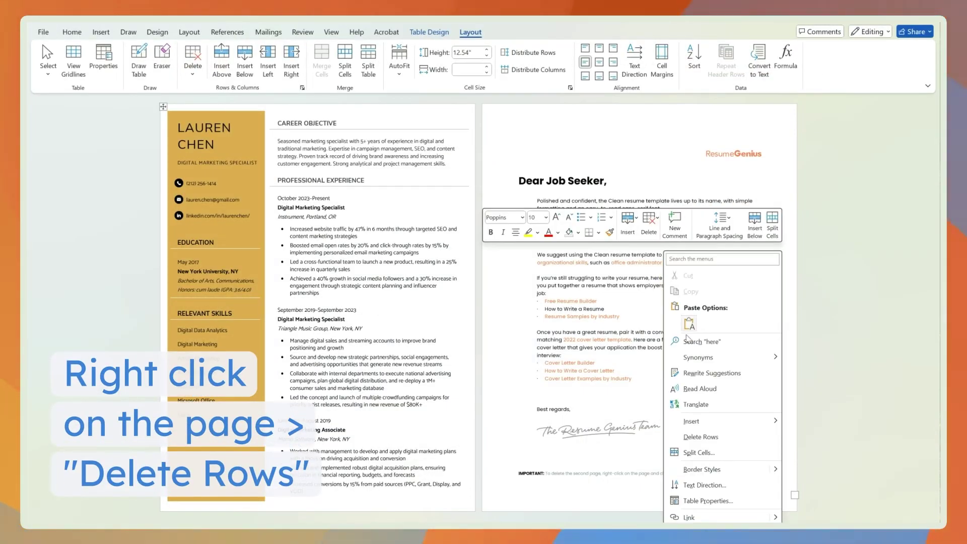
left_click(700, 437)
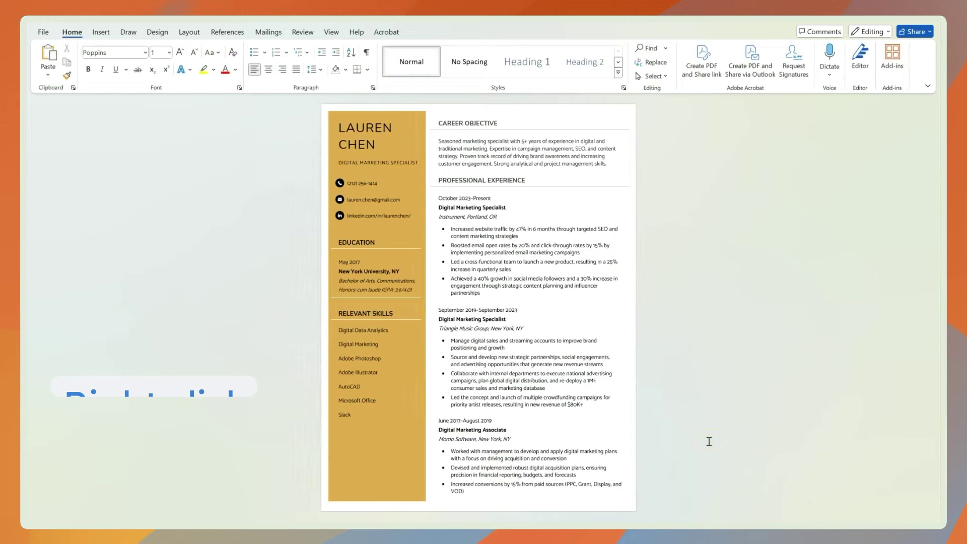